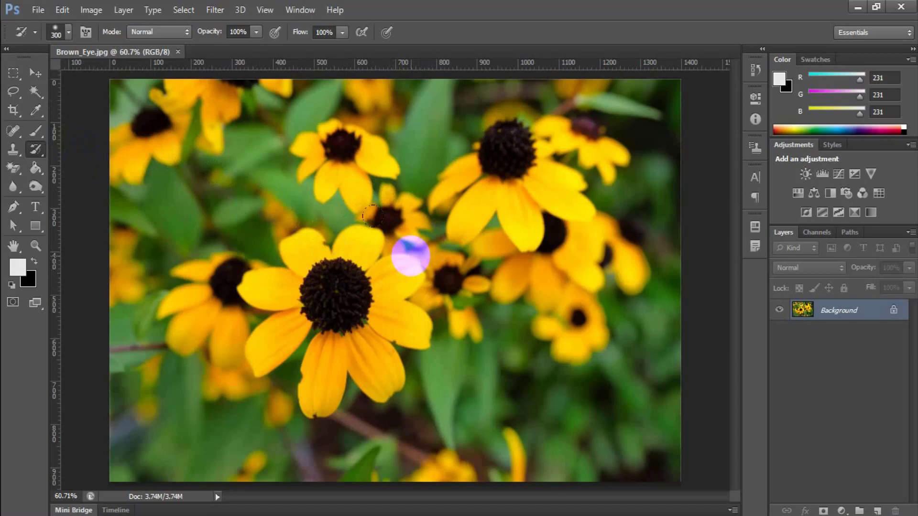
- Choose the History Brush Tool and reduce its brush size to 250
key(bracketleft)
key(bracketleft)
key(bracketleft)
key(bracketleft)
key(bracketleft)
key(bracketleft)
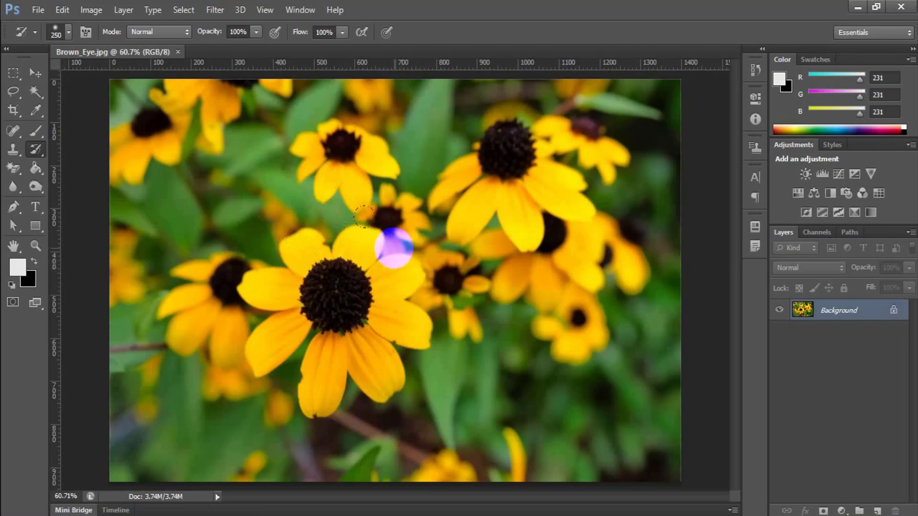
click(309, 234)
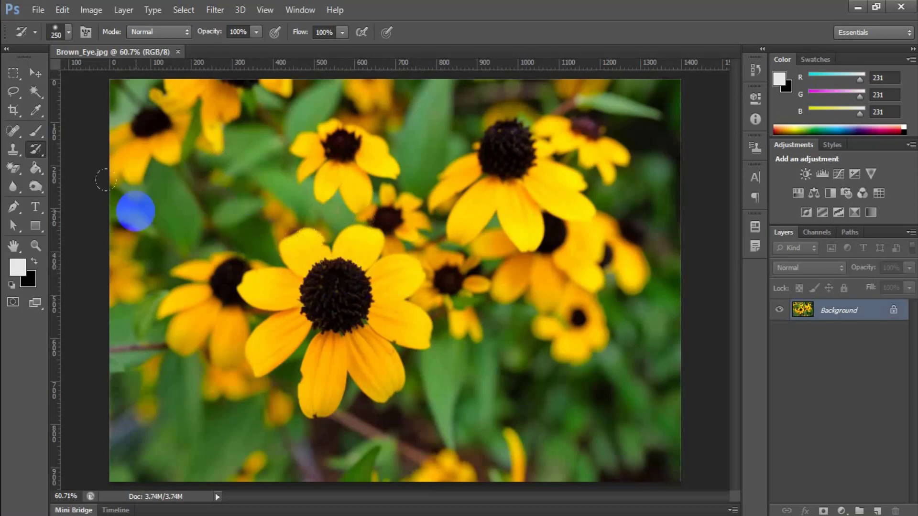
click(37, 151)
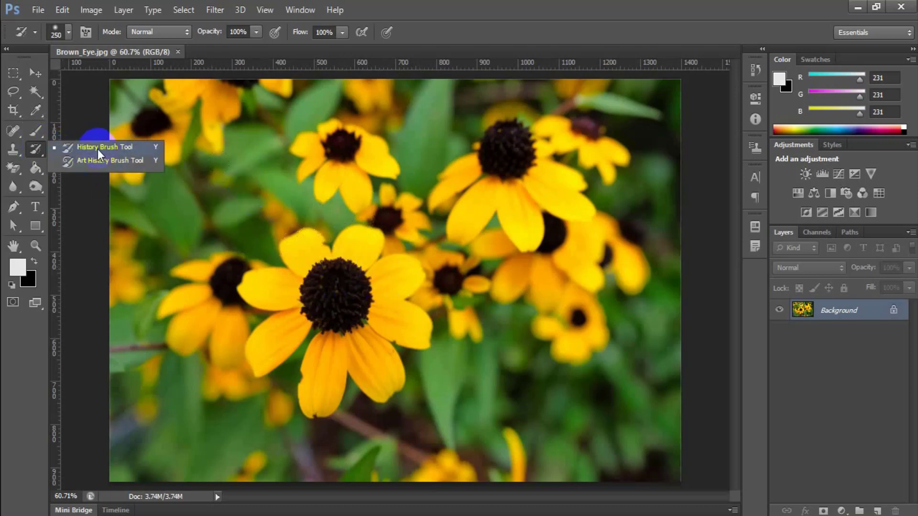
click(84, 145)
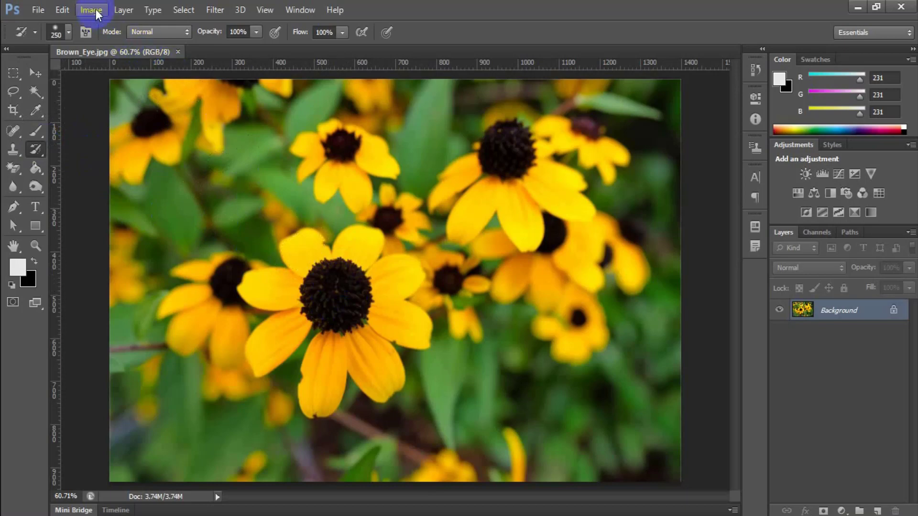
- Duplicate the Background layer, keeping the original hidden, and convert the copy to black and white with the Default preset
drag(399, 296, 344, 260)
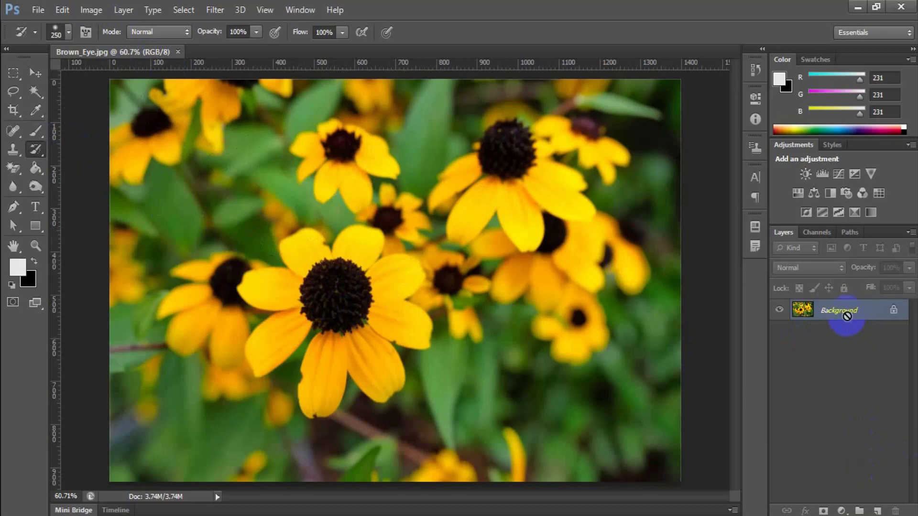
key(ctrl+j)
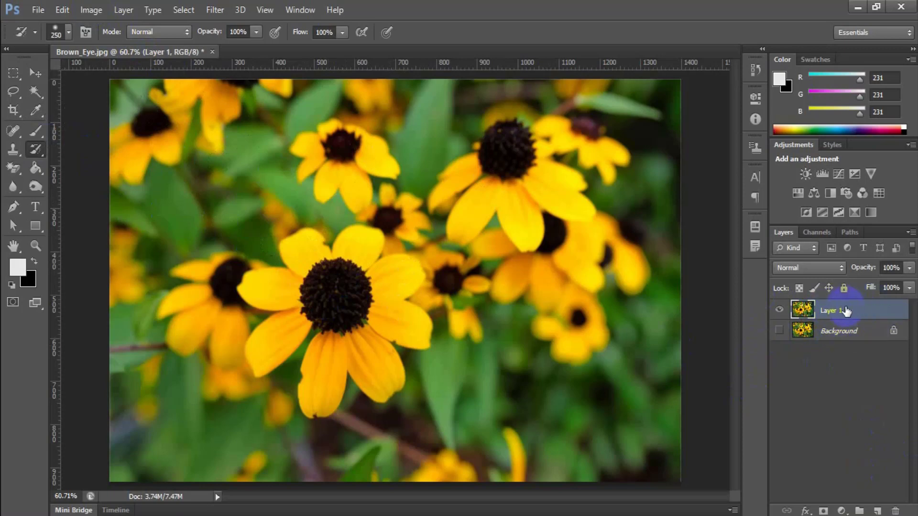
click(92, 13)
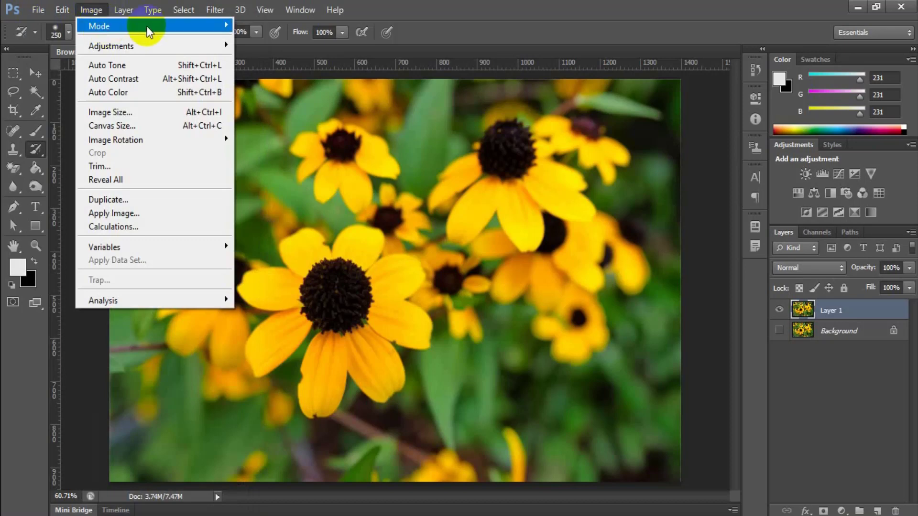
mouse_move(153, 44)
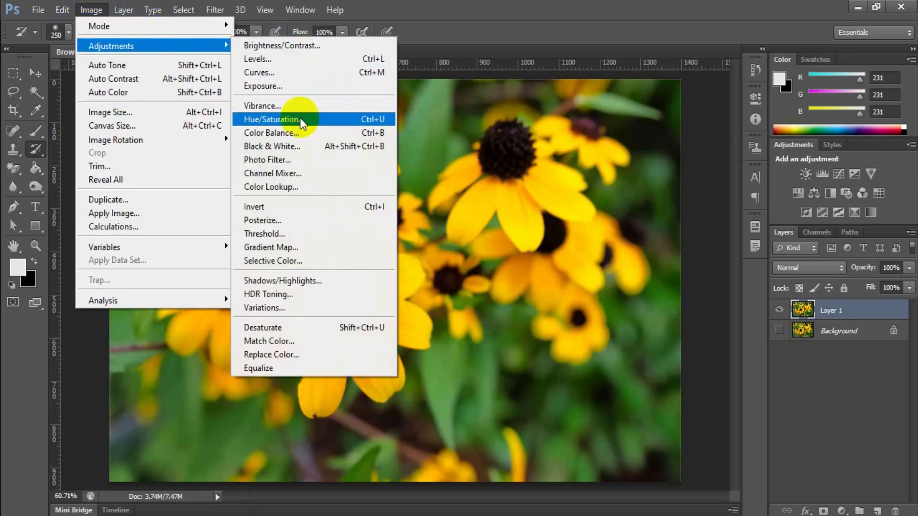
click(299, 144)
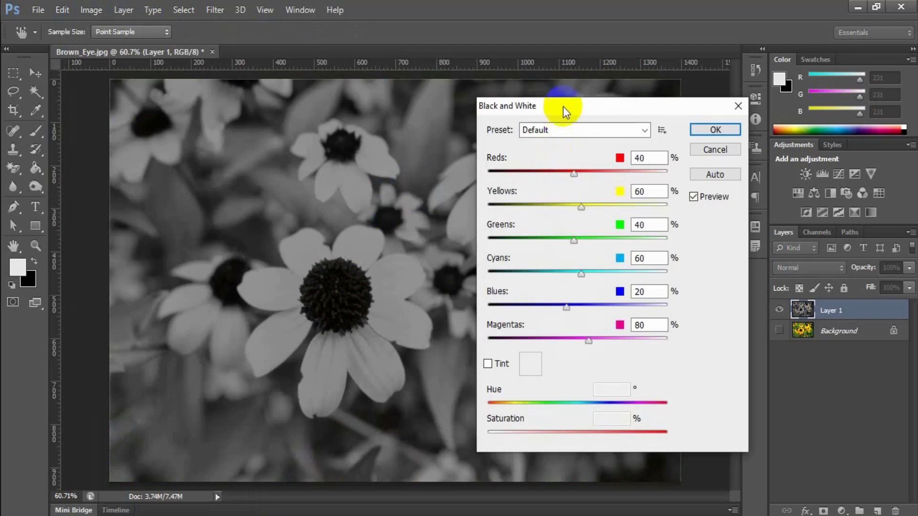
mouse_move(564, 110)
mouse_down()
mouse_move(713, 145)
mouse_move(454, 125)
mouse_move(393, 241)
mouse_move(738, 260)
mouse_move(689, 125)
mouse_move(588, 79)
mouse_move(578, 98)
mouse_up()
click(728, 126)
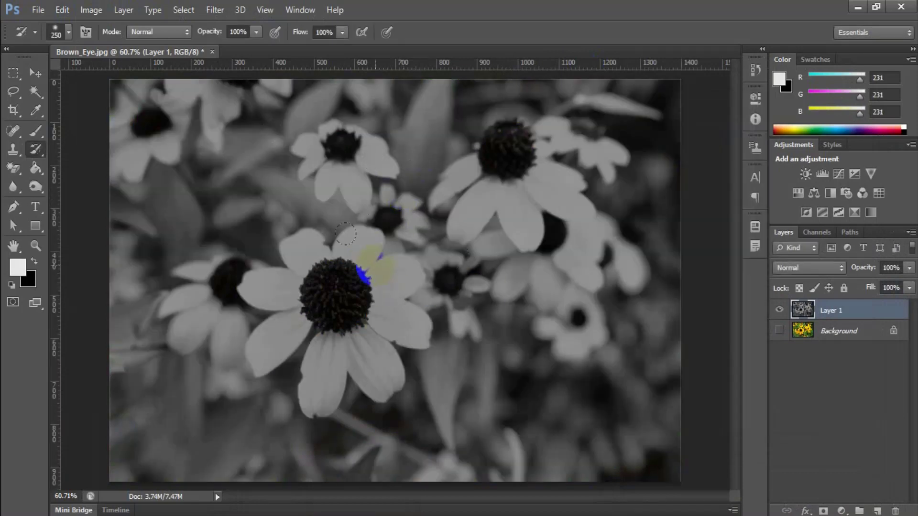
- Compare the black-and-white Layer 1 with the colour Background by toggling their visibility, leaving only Layer 1 shown
click(780, 331)
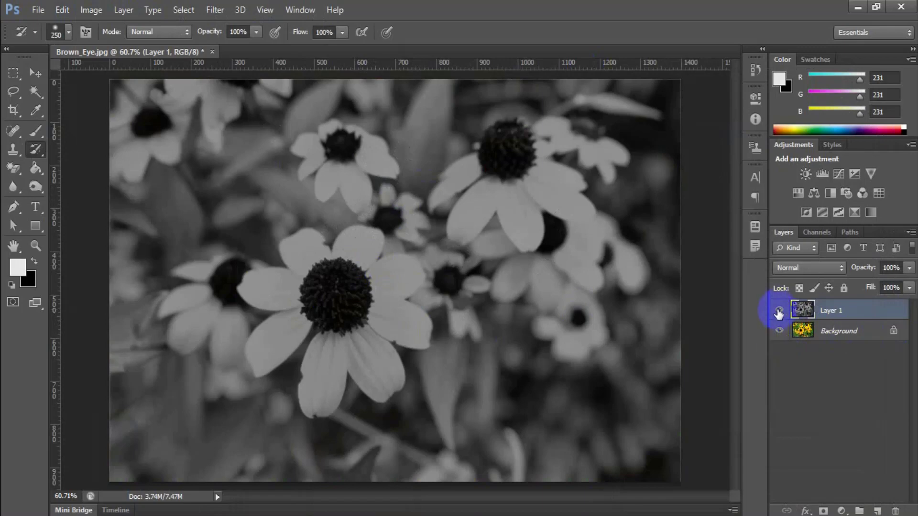
click(780, 311)
click(780, 311)
click(779, 311)
click(780, 311)
click(780, 311)
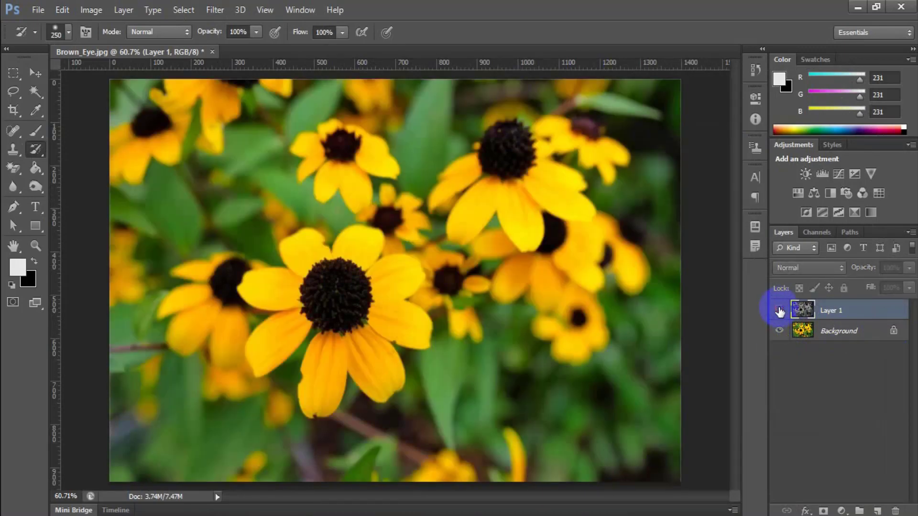
click(780, 310)
click(780, 311)
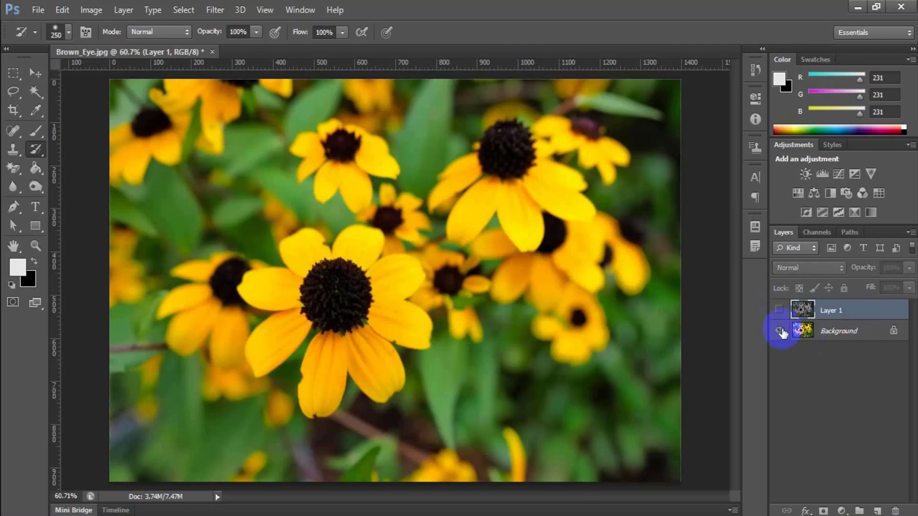
click(779, 330)
click(780, 310)
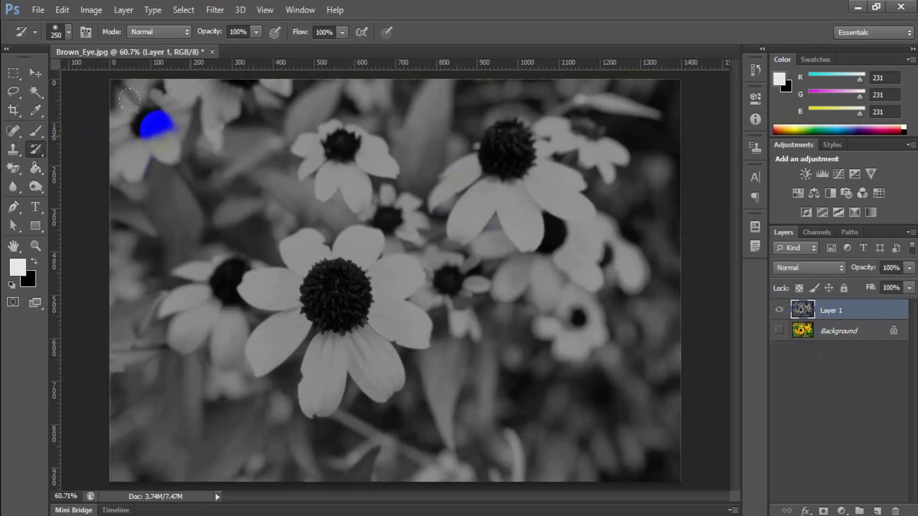
- Try restoring the large front flower's colour with the soft 250 px History Brush, and undo the stroke
click(35, 149)
click(106, 149)
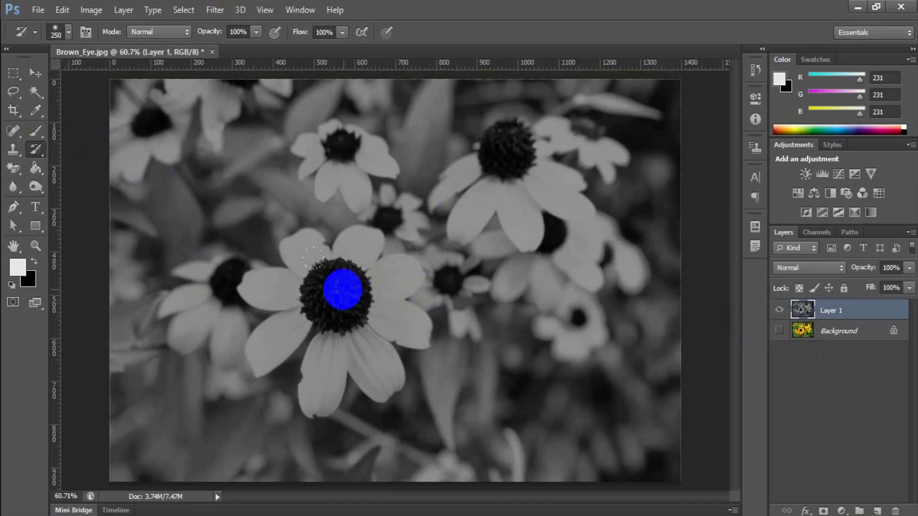
mouse_move(337, 301)
mouse_down()
mouse_move(356, 296)
mouse_move(365, 323)
mouse_move(331, 329)
mouse_move(320, 307)
mouse_move(334, 287)
mouse_move(360, 290)
mouse_move(306, 345)
mouse_move(277, 274)
mouse_move(394, 268)
mouse_move(372, 360)
mouse_move(324, 273)
mouse_move(335, 355)
mouse_move(305, 324)
mouse_move(392, 302)
mouse_move(389, 381)
mouse_up()
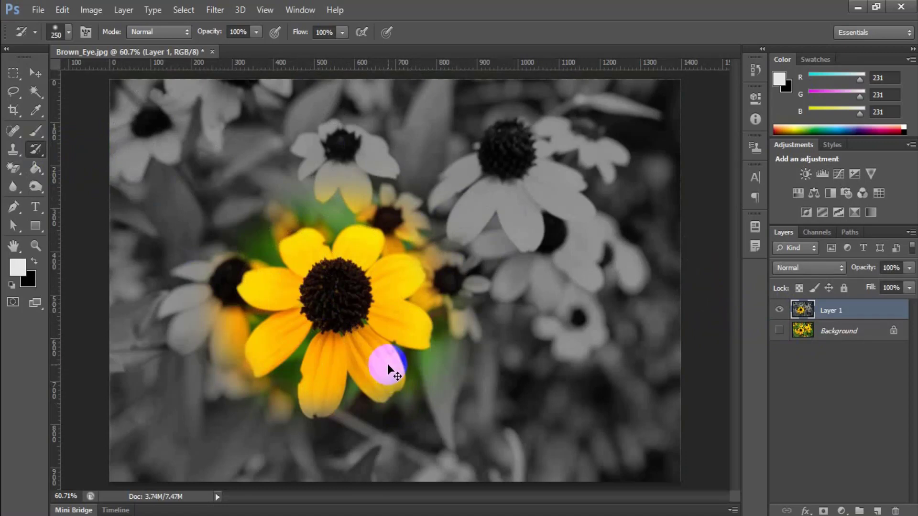
key(ctrl+z)
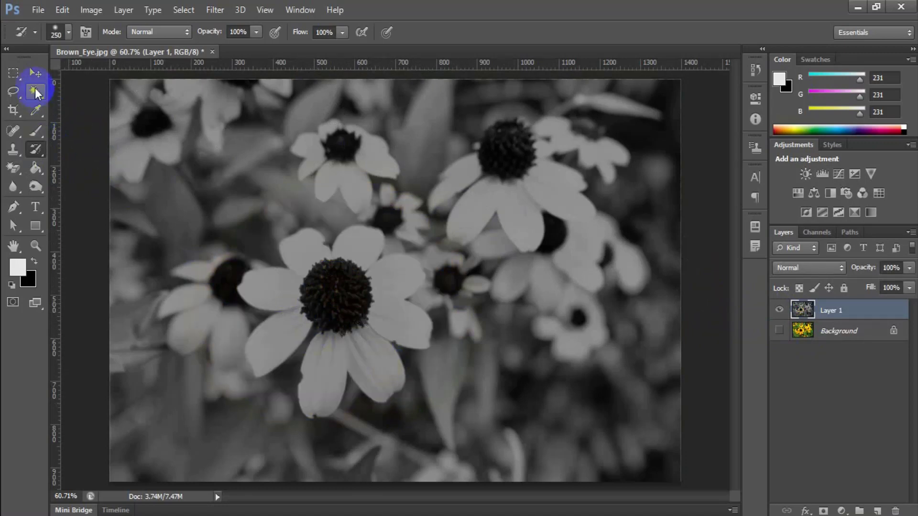
click(34, 75)
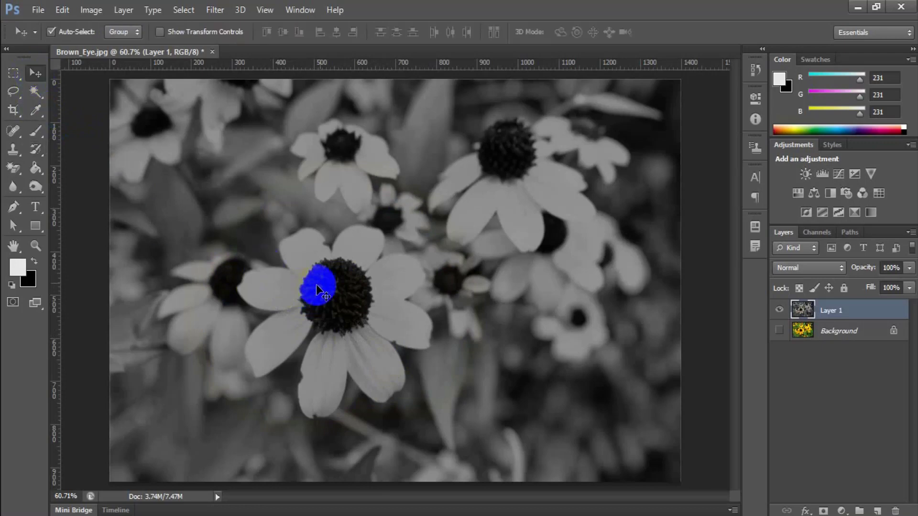
mouse_move(356, 303)
mouse_down()
mouse_move(375, 322)
mouse_move(365, 246)
mouse_move(361, 260)
mouse_up()
- Reduce the History Brush to 70 px and restore colour in a small spot on the large front flower's upper-right petal
click(42, 149)
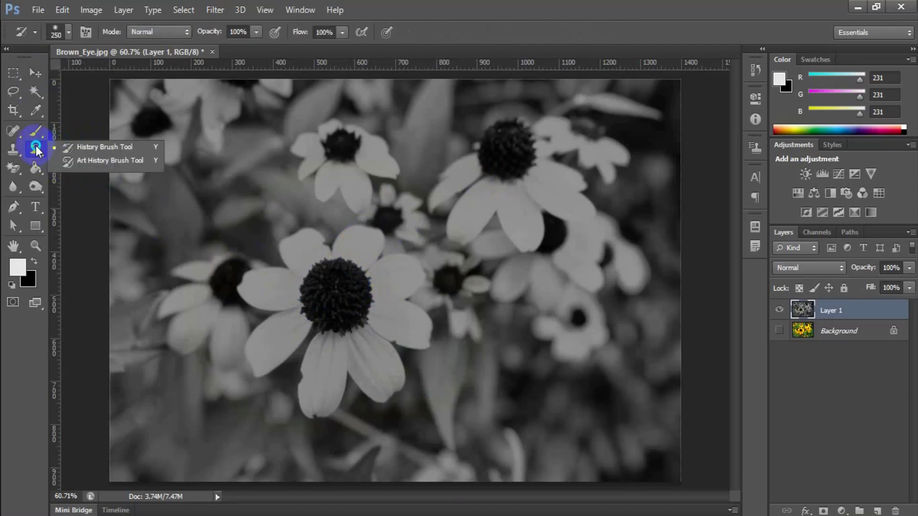
click(91, 142)
click(353, 293)
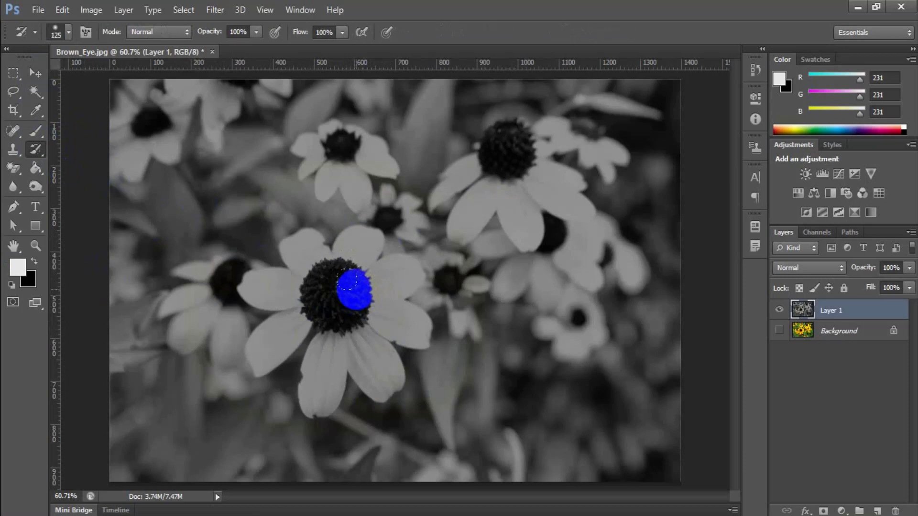
key(bracketleft)
key(bracketleft)
mouse_move(400, 272)
mouse_down()
mouse_move(390, 267)
mouse_move(402, 262)
mouse_move(383, 263)
mouse_up()
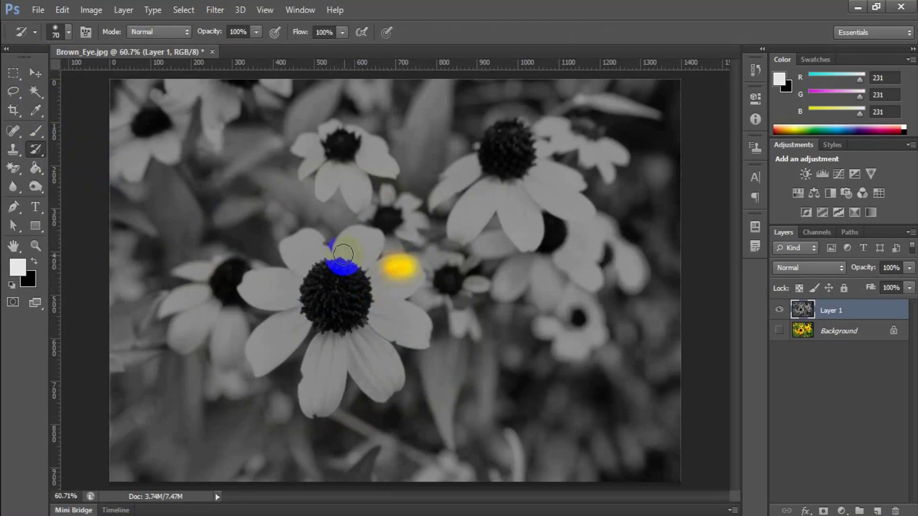
- Switch the History Brush to a hard round tip and paint colour back over the large front flower's petals and centre
click(69, 33)
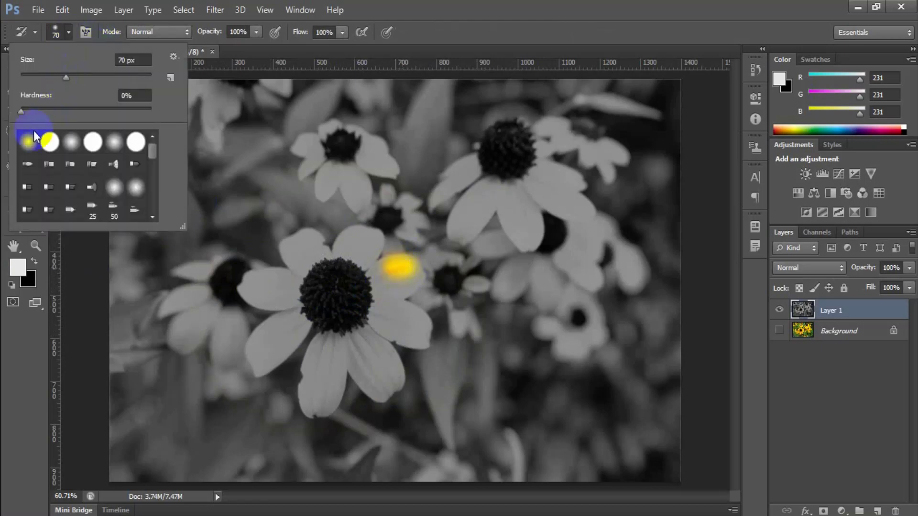
click(50, 142)
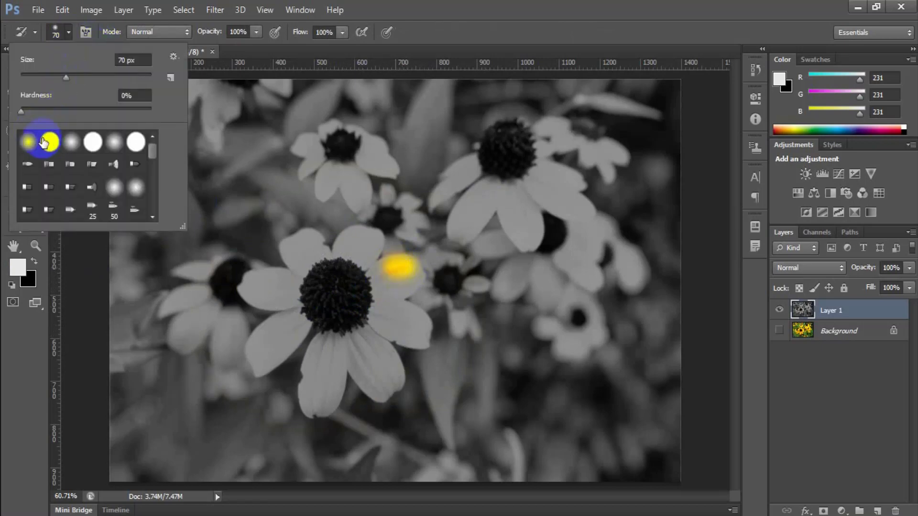
click(391, 272)
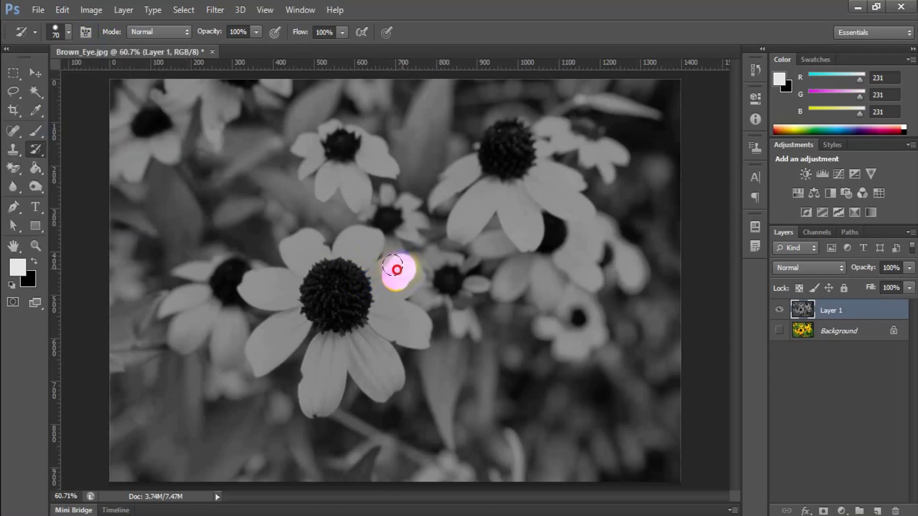
mouse_move(393, 266)
mouse_down()
mouse_move(350, 291)
mouse_move(404, 266)
mouse_move(365, 290)
mouse_move(397, 279)
mouse_move(372, 294)
mouse_move(415, 325)
mouse_move(348, 316)
mouse_move(390, 374)
mouse_move(380, 382)
mouse_move(370, 374)
mouse_move(339, 329)
mouse_move(318, 402)
mouse_move(312, 386)
mouse_move(333, 336)
mouse_move(308, 319)
mouse_move(261, 352)
mouse_move(306, 294)
mouse_move(252, 289)
mouse_move(316, 282)
mouse_move(296, 255)
mouse_move(303, 241)
mouse_move(320, 267)
mouse_move(365, 239)
mouse_move(324, 297)
mouse_up()
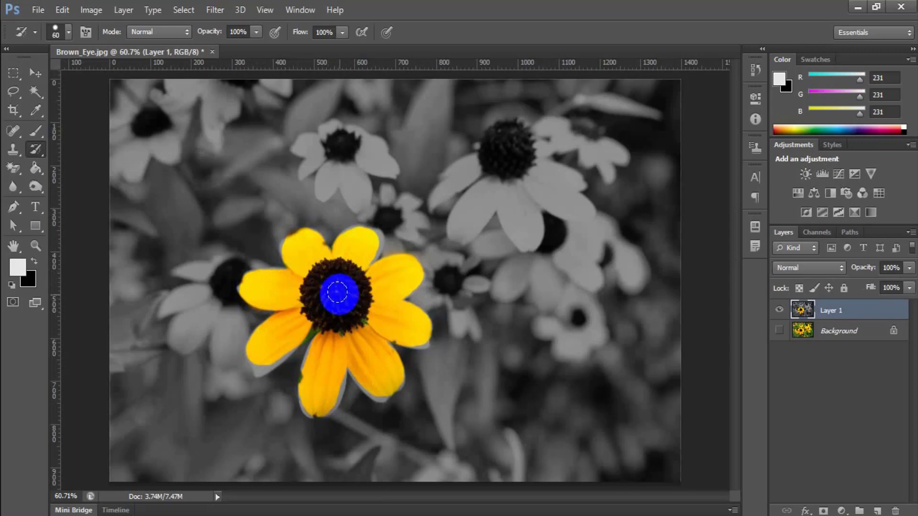
- Reduce the History Brush to 20 px and restore colour along the flower's petal edges, undoing the stray stroke
key(bracketleft)
key(bracketleft)
key(bracketleft)
key(bracketleft)
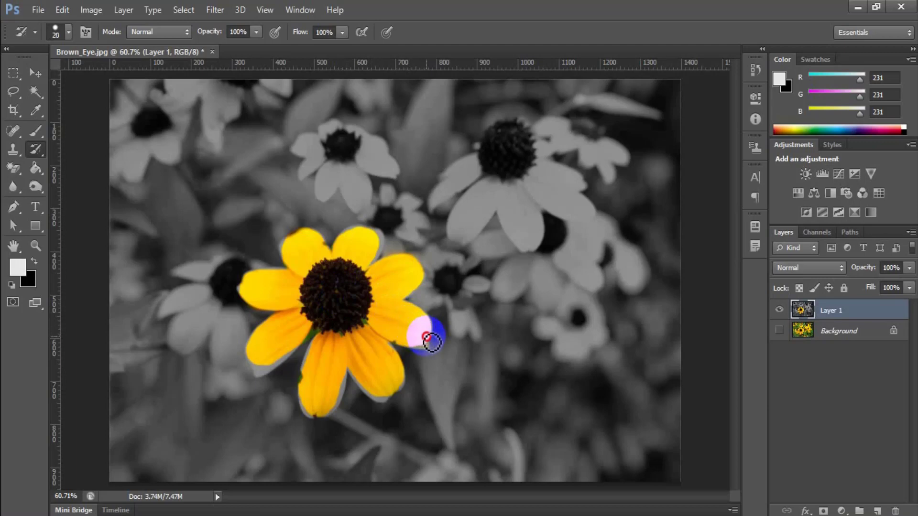
mouse_move(429, 350)
mouse_down()
mouse_move(433, 328)
mouse_move(383, 291)
mouse_move(400, 291)
mouse_move(401, 304)
mouse_move(413, 289)
mouse_move(407, 281)
mouse_move(365, 262)
mouse_move(369, 272)
mouse_move(381, 259)
mouse_move(380, 239)
mouse_move(385, 249)
mouse_move(377, 238)
mouse_move(355, 236)
mouse_move(354, 266)
mouse_move(332, 316)
mouse_move(268, 380)
mouse_move(255, 365)
mouse_move(264, 372)
mouse_move(282, 353)
mouse_move(247, 298)
mouse_move(293, 260)
mouse_move(288, 246)
mouse_move(328, 261)
mouse_move(371, 256)
mouse_move(383, 241)
mouse_move(348, 240)
mouse_move(369, 383)
mouse_move(447, 395)
mouse_move(572, 389)
mouse_move(459, 409)
mouse_move(474, 382)
mouse_up()
key(ctrl+z)
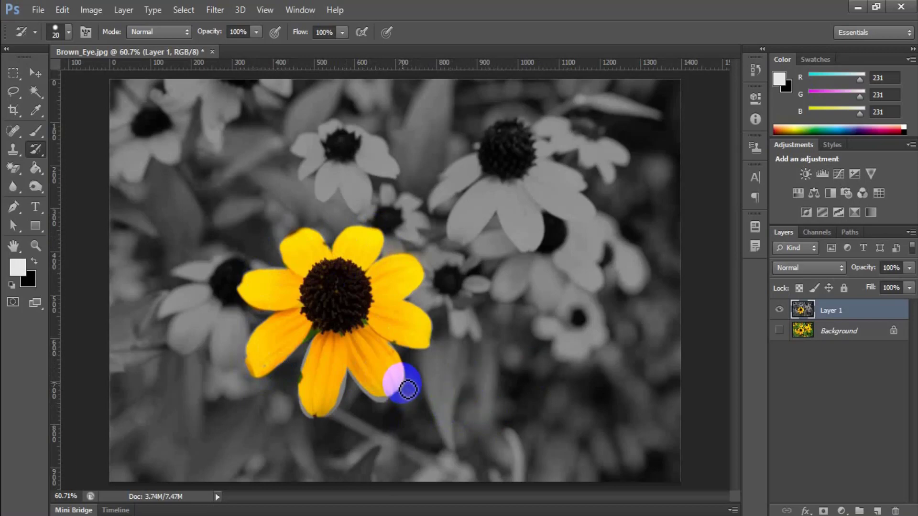
mouse_move(397, 379)
mouse_down()
mouse_move(381, 400)
mouse_move(346, 377)
mouse_move(347, 398)
mouse_move(332, 396)
mouse_move(319, 420)
mouse_move(303, 402)
mouse_move(319, 347)
mouse_move(295, 356)
mouse_up()
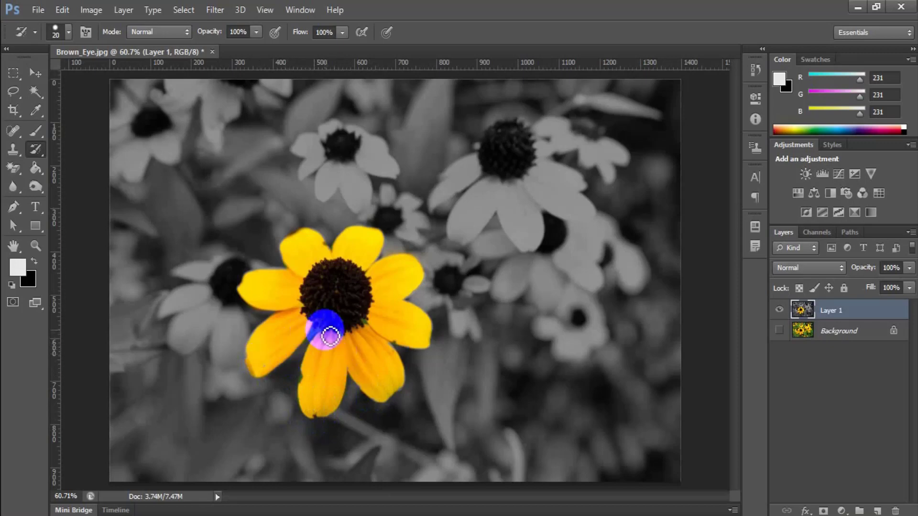
- Make the Background layer visible and toggle Layer 1 off and on to compare the selective-colour result with the original
click(35, 73)
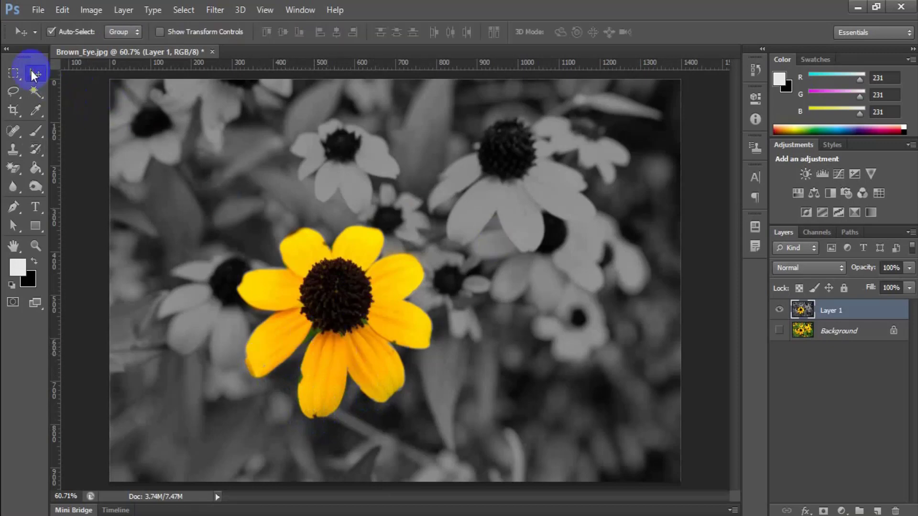
key(ctrl+minus)
drag(350, 289, 533, 290)
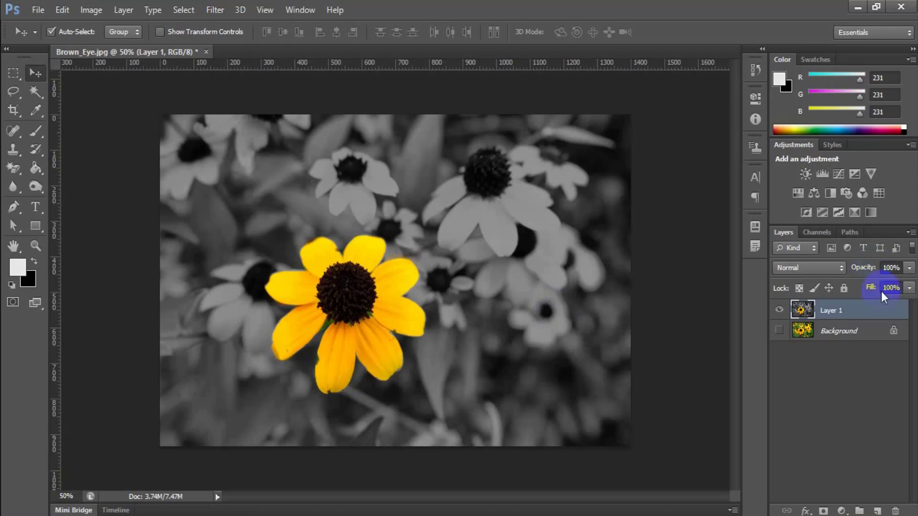
click(779, 330)
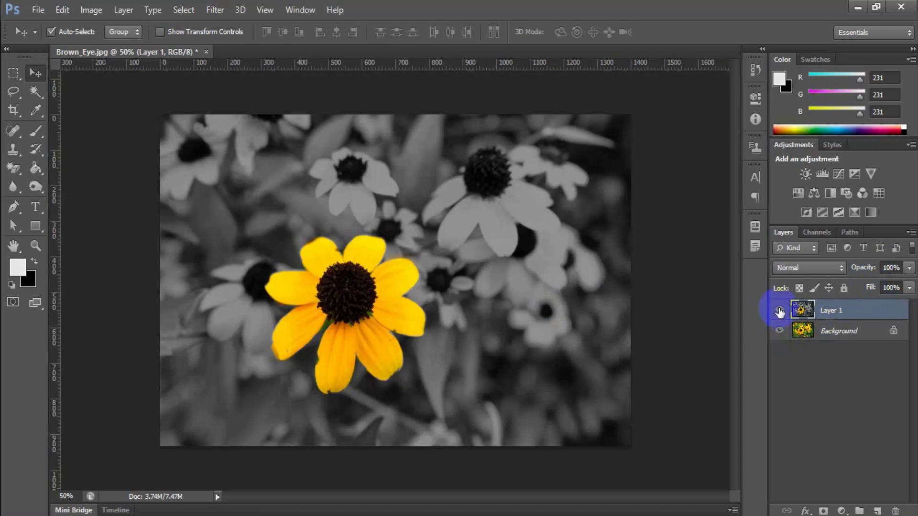
click(779, 311)
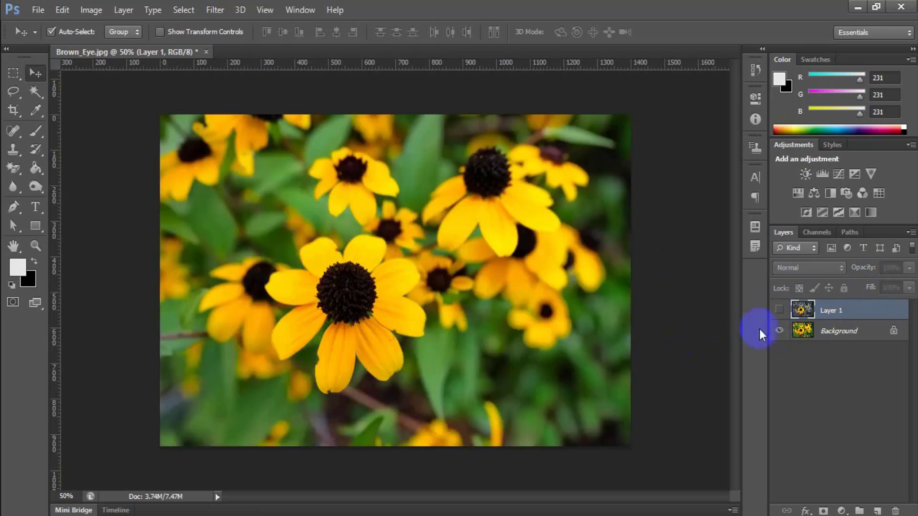
click(779, 312)
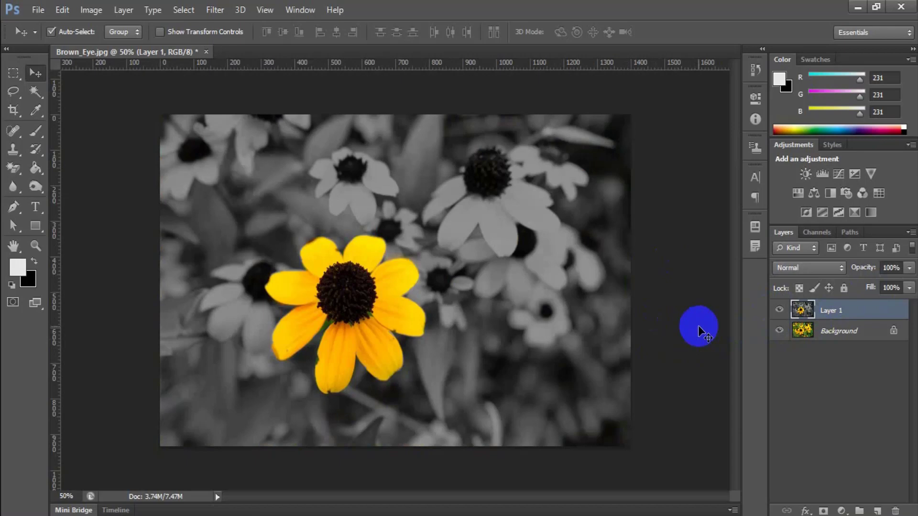
click(38, 147)
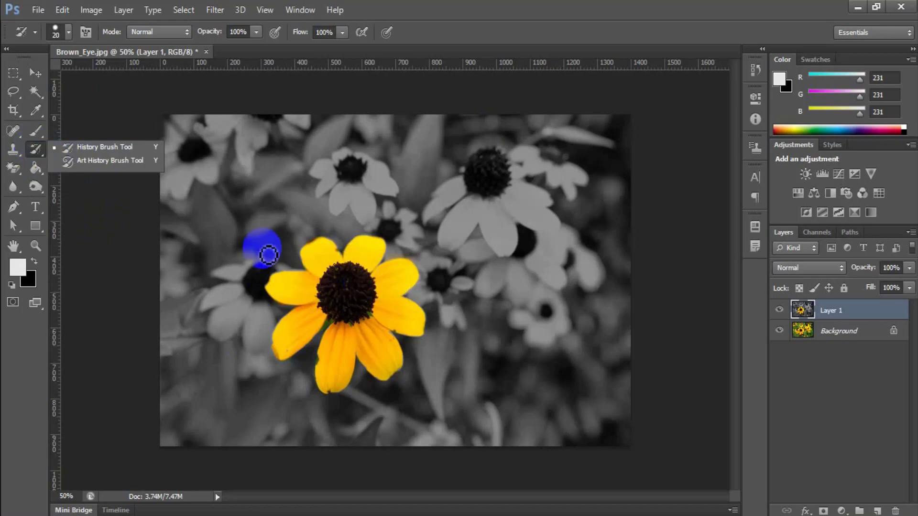
click(36, 73)
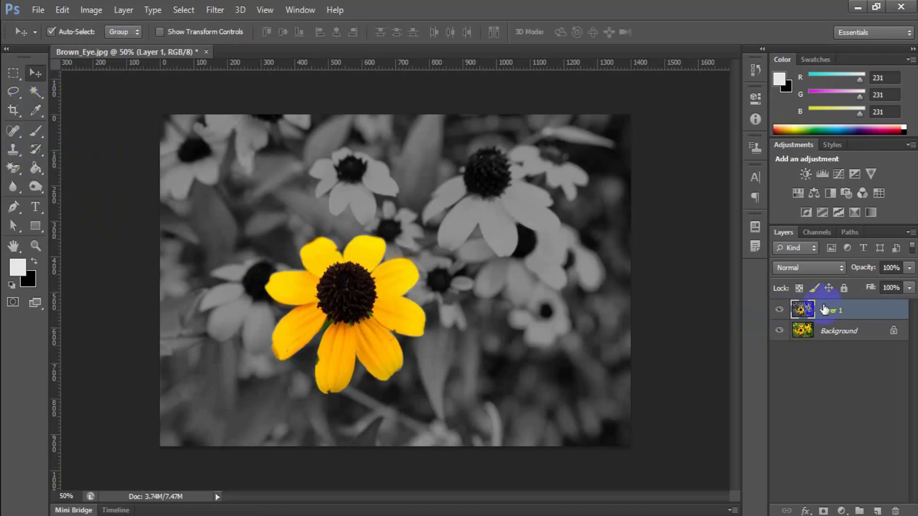
- Delete the selective-colour Layer 1 and activate the Art History Brush Tool
key(Delete)
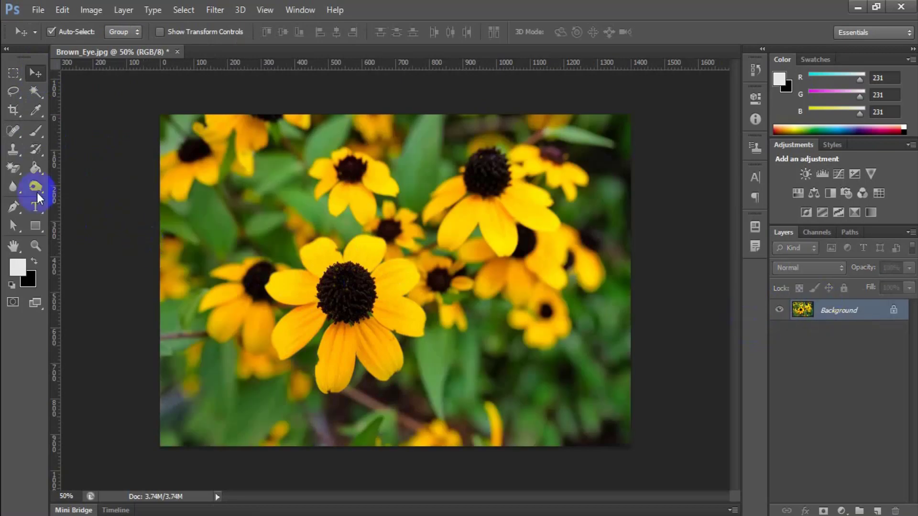
click(36, 148)
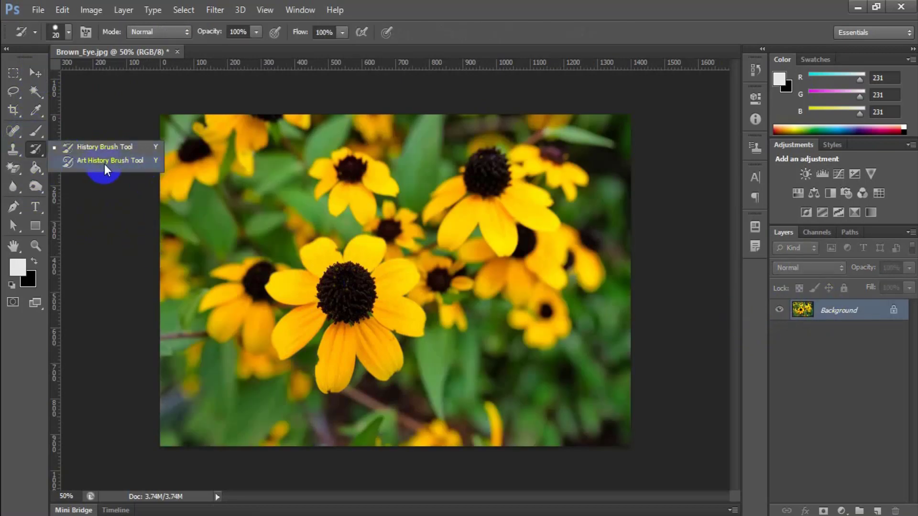
click(120, 159)
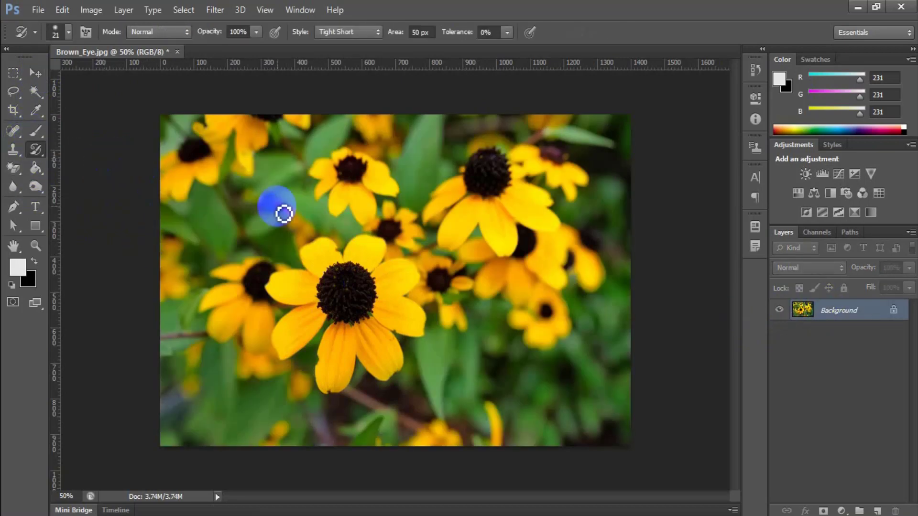
- Enlarge the Art History Brush to 80 px
key(bracketright)
key(bracketright)
key(bracketright)
key(bracketright)
key(bracketright)
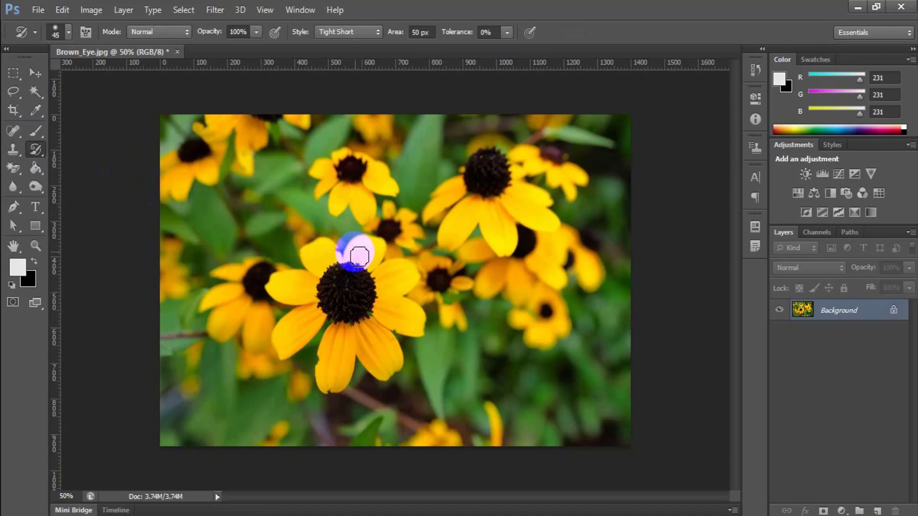
key(bracketright)
key(bracketright)
key(ctrl+plus)
- Duplicate the Background layer and hide the original Background beneath the copy
click(845, 317)
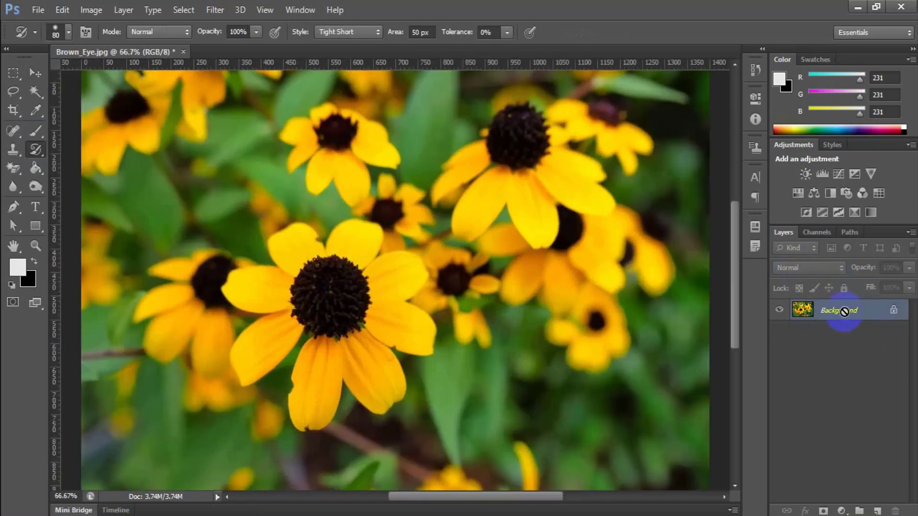
key(ctrl+j)
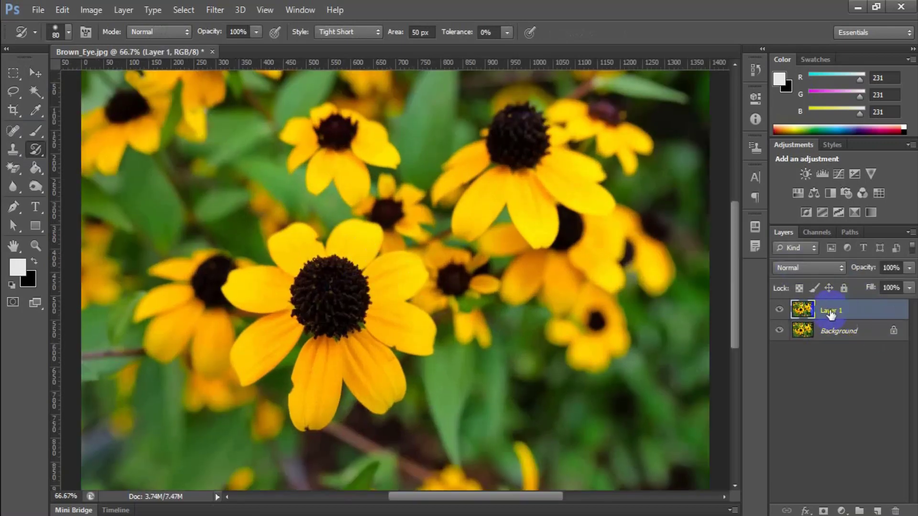
click(780, 331)
key(ctrl+minus)
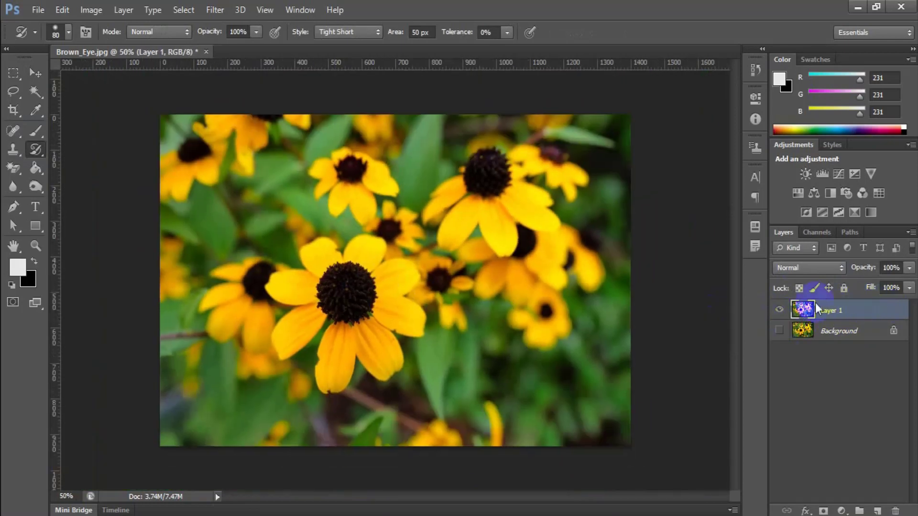
key(ctrl+plus)
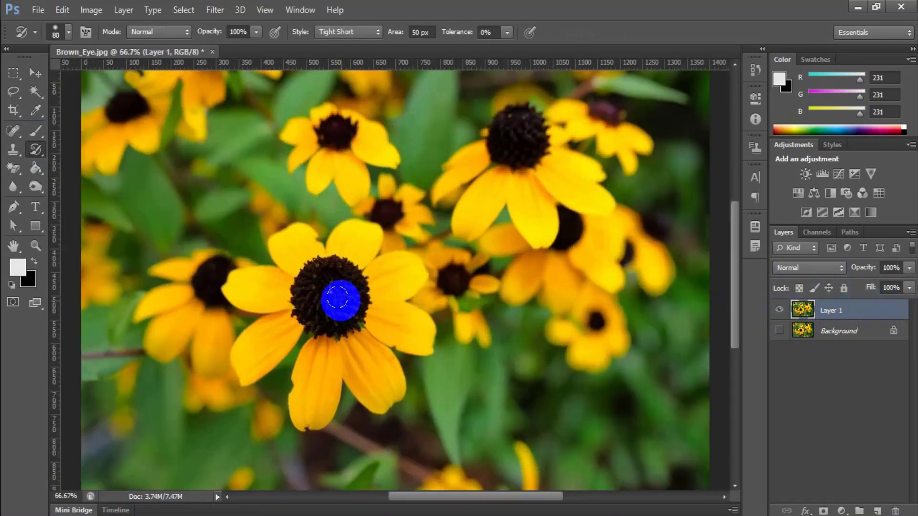
- Undo a test stroke on the large front flower's centre and set the Art History Brush to the soft round tip with 0% hardness
mouse_move(330, 280)
mouse_down()
mouse_move(336, 289)
mouse_move(316, 287)
mouse_up()
key(ctrl+z)
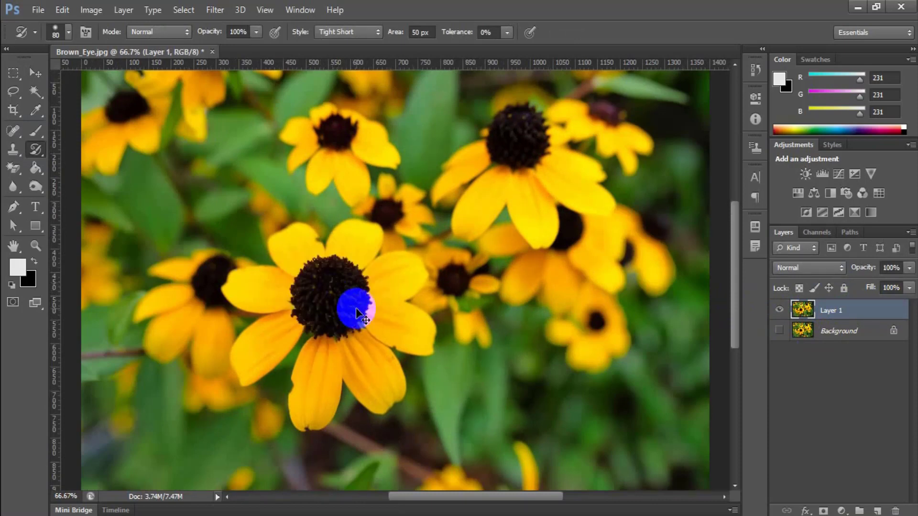
click(67, 31)
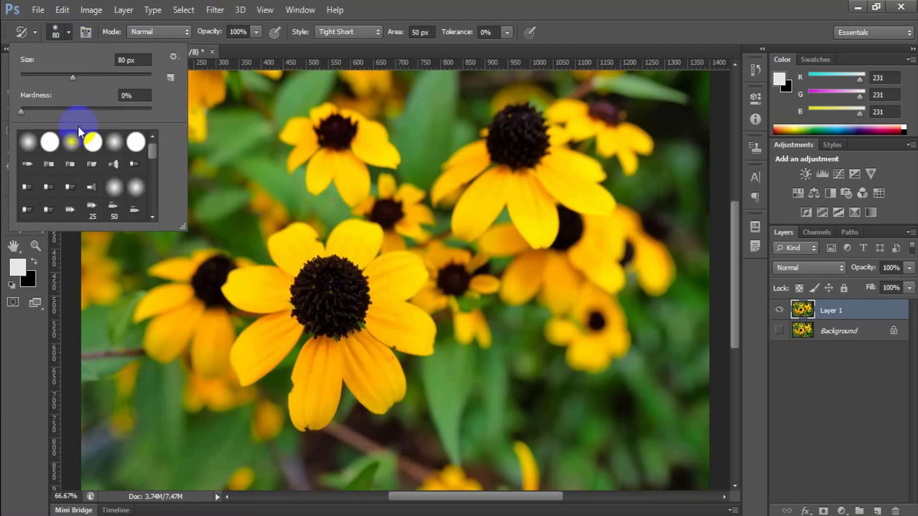
click(28, 144)
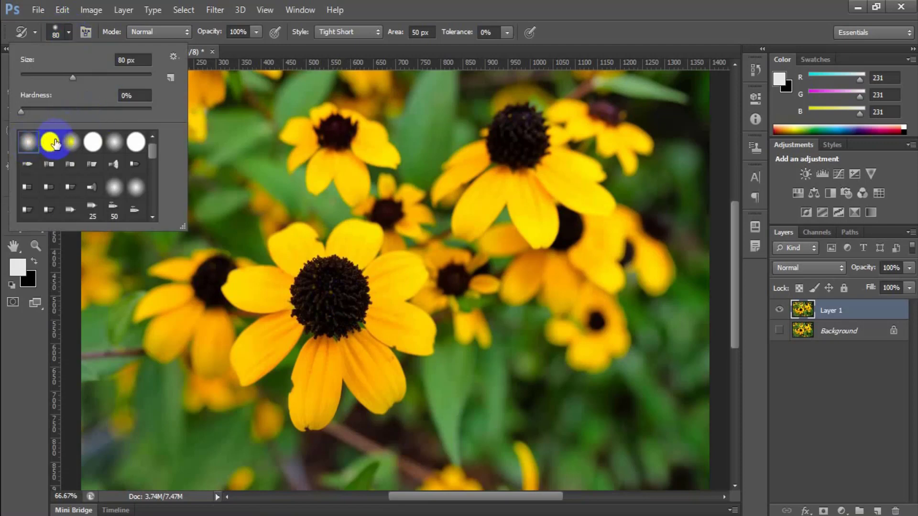
click(49, 141)
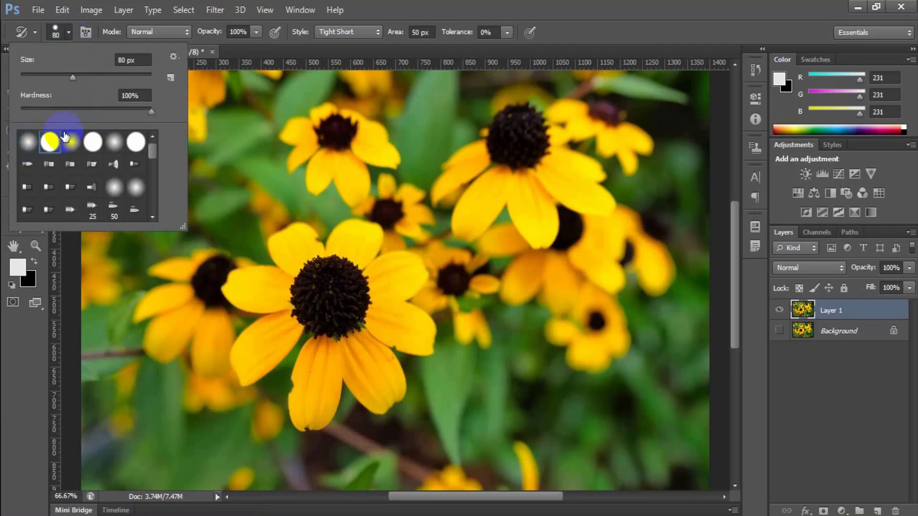
click(28, 142)
click(424, 14)
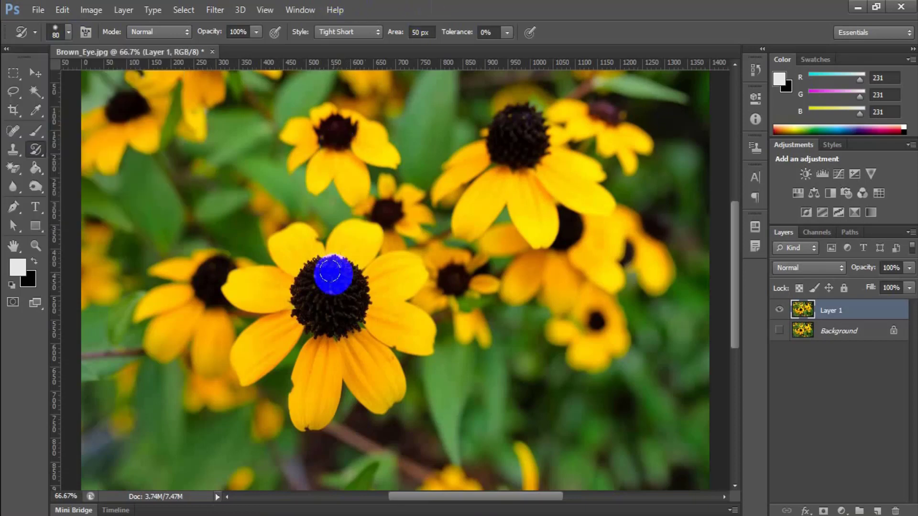
- Try the Art History Brush over the large front flower's centre and right-hand petals, and undo those strokes
mouse_move(331, 274)
mouse_down()
mouse_move(352, 295)
mouse_move(313, 276)
mouse_move(346, 286)
mouse_move(349, 306)
mouse_move(313, 297)
mouse_move(344, 297)
mouse_move(314, 286)
mouse_move(349, 297)
mouse_move(399, 273)
mouse_move(395, 311)
mouse_move(374, 324)
mouse_move(375, 348)
mouse_move(369, 344)
mouse_up()
key(ctrl+z)
key(ctrl+z)
key(ctrl+z)
key(ctrl+z)
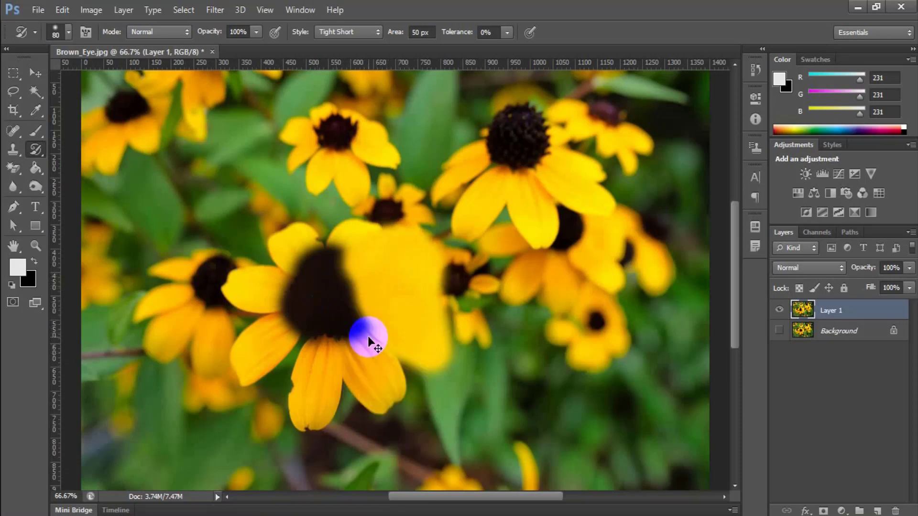
key(ctrl+alt+z)
key(ctrl+alt+z)
key(ctrl+alt+z)
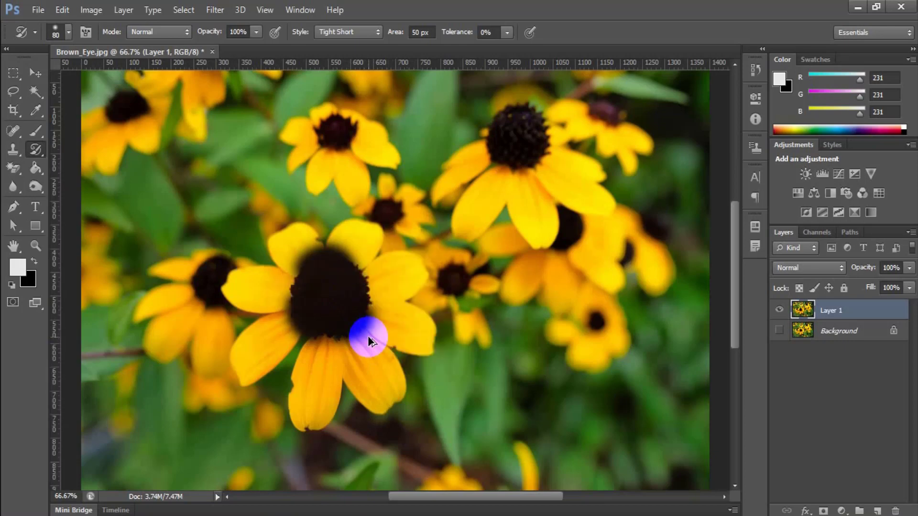
key(ctrl+alt+z)
key(ctrl+alt+z)
key(ctrl+alt+z)
key(ctrl+alt+z)
key(ctrl+alt+z)
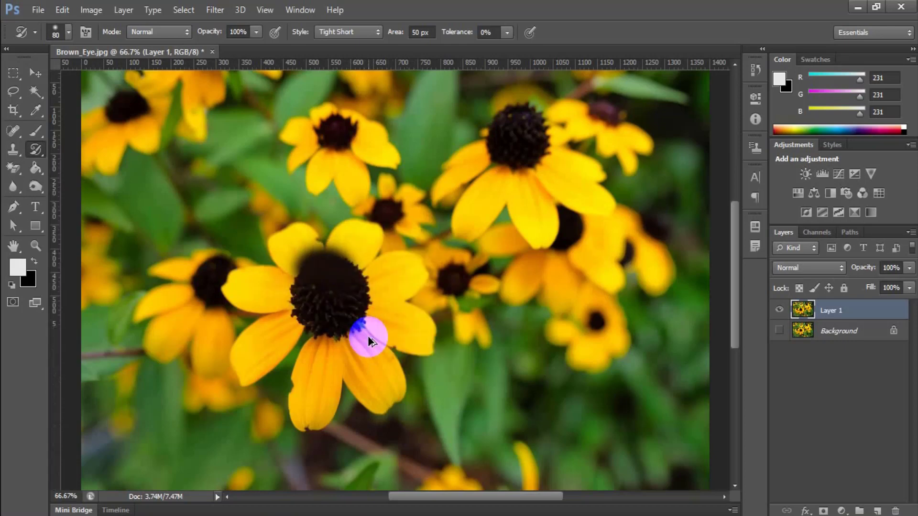
- Paint over the large front flower's petals with the Art History Brush, reduce it to 40 px and paint over the dark centre
click(355, 305)
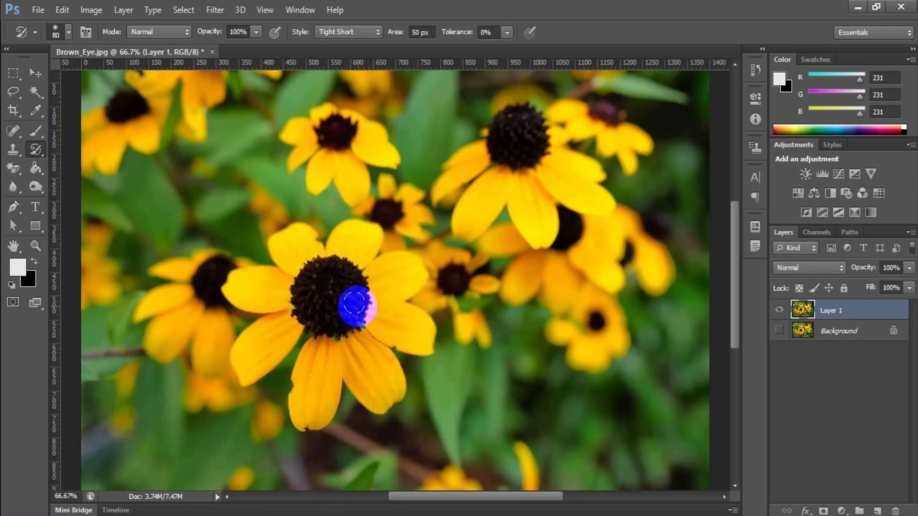
mouse_move(355, 305)
mouse_down()
mouse_move(391, 313)
mouse_move(426, 340)
mouse_move(397, 332)
mouse_move(381, 344)
mouse_move(383, 367)
mouse_move(372, 363)
mouse_move(381, 385)
mouse_move(387, 378)
mouse_move(397, 393)
mouse_move(373, 393)
mouse_move(361, 358)
mouse_move(325, 375)
mouse_move(328, 364)
mouse_move(308, 414)
mouse_move(313, 377)
mouse_move(294, 356)
mouse_move(294, 337)
mouse_move(250, 359)
mouse_move(283, 325)
mouse_move(276, 305)
mouse_move(254, 291)
mouse_move(294, 292)
mouse_move(264, 285)
mouse_move(292, 268)
mouse_move(282, 249)
mouse_move(301, 260)
mouse_move(344, 251)
mouse_move(356, 236)
mouse_move(373, 241)
mouse_move(373, 251)
mouse_move(346, 260)
mouse_move(382, 287)
mouse_move(422, 279)
mouse_move(396, 272)
mouse_move(397, 317)
mouse_move(426, 332)
mouse_move(393, 331)
mouse_move(410, 336)
mouse_move(382, 343)
mouse_move(395, 364)
mouse_move(365, 338)
mouse_move(386, 382)
mouse_move(365, 373)
mouse_up()
key(bracketleft)
key(bracketleft)
key(bracketleft)
key(bracketleft)
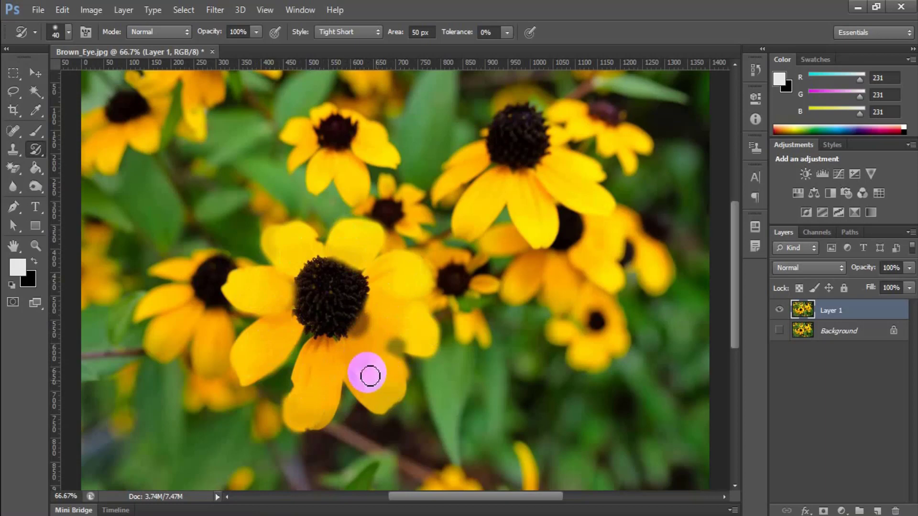
mouse_move(315, 303)
mouse_down()
mouse_move(317, 276)
mouse_move(341, 276)
mouse_move(338, 283)
mouse_move(321, 272)
mouse_move(359, 285)
mouse_move(356, 296)
mouse_move(332, 291)
mouse_move(363, 298)
mouse_move(359, 306)
mouse_move(362, 289)
mouse_move(358, 299)
mouse_move(339, 288)
mouse_move(317, 298)
mouse_move(318, 268)
mouse_move(360, 310)
mouse_move(366, 298)
mouse_move(352, 312)
mouse_move(332, 293)
mouse_move(306, 304)
mouse_move(321, 327)
mouse_move(351, 310)
mouse_move(291, 339)
mouse_up()
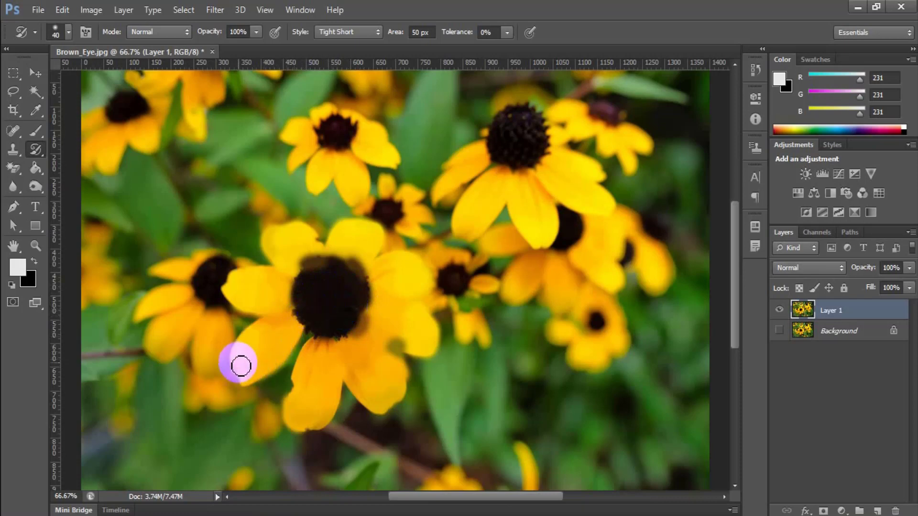
mouse_move(239, 363)
mouse_down()
mouse_move(258, 358)
mouse_move(260, 318)
mouse_move(242, 298)
mouse_move(244, 283)
mouse_move(278, 293)
mouse_move(309, 351)
mouse_move(319, 355)
mouse_move(321, 346)
mouse_move(327, 393)
mouse_up()
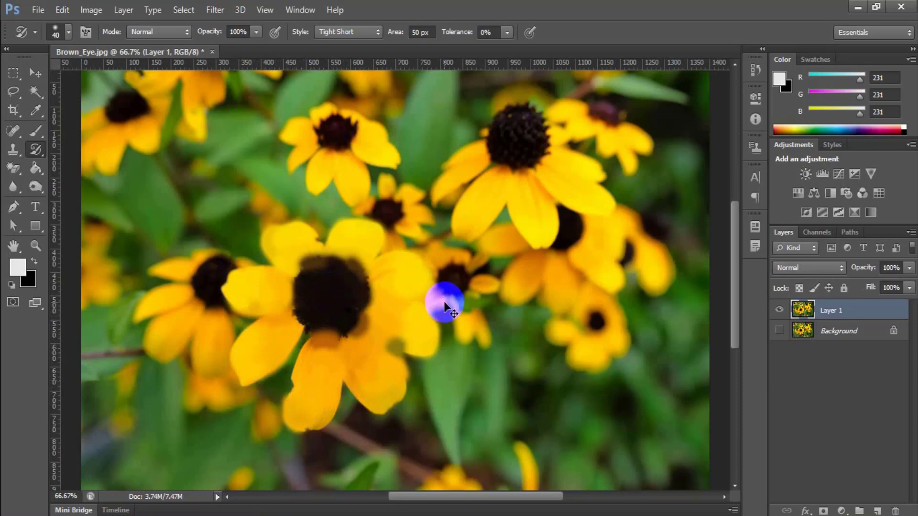
- Show the Background layer and toggle Layer 1's visibility repeatedly to compare the painted flower with the original
key(ctrl+minus)
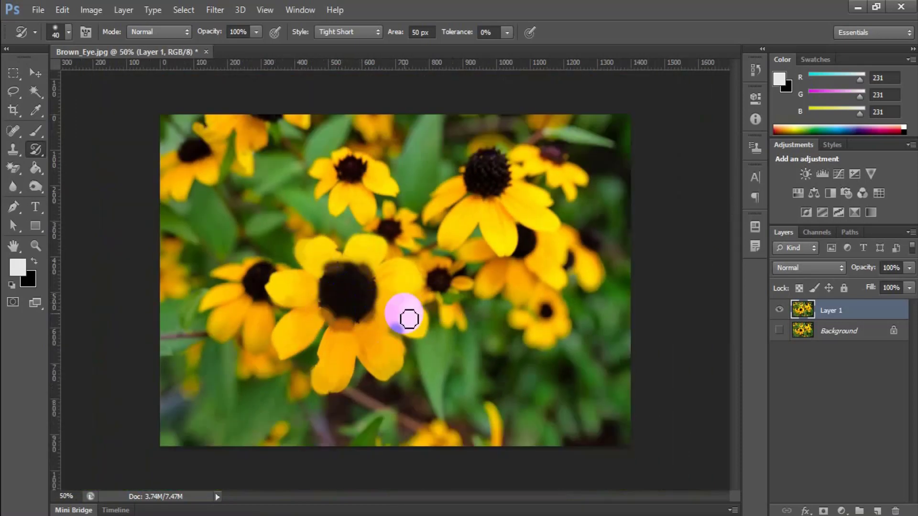
click(779, 310)
click(779, 310)
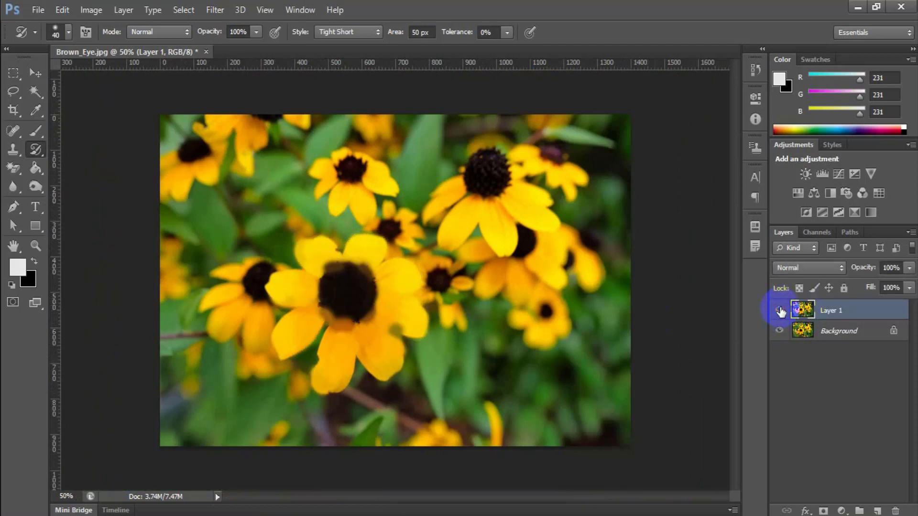
click(779, 310)
click(779, 310)
click(779, 310)
click(779, 310)
click(779, 311)
click(779, 310)
click(780, 311)
click(779, 310)
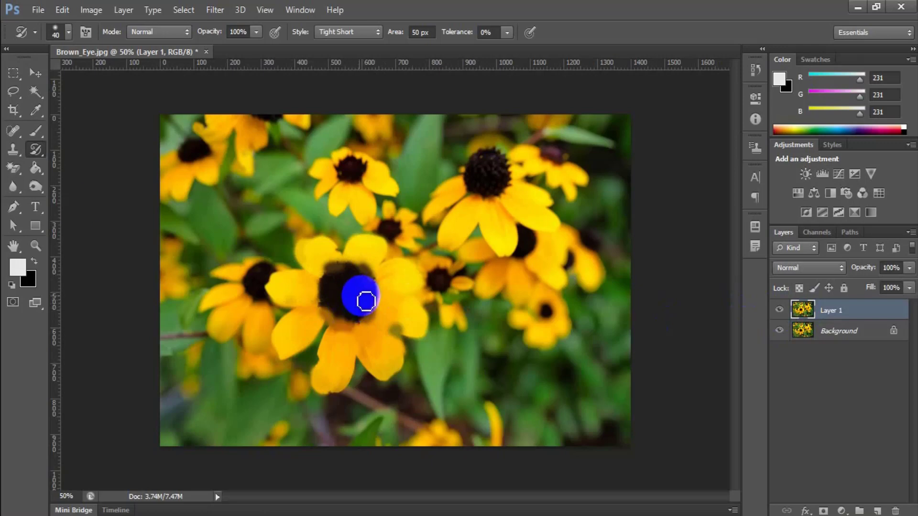
- Touch up the left edge of the large front flower's centre with the Art History Brush and switch to the Move Tool
right_click(37, 146)
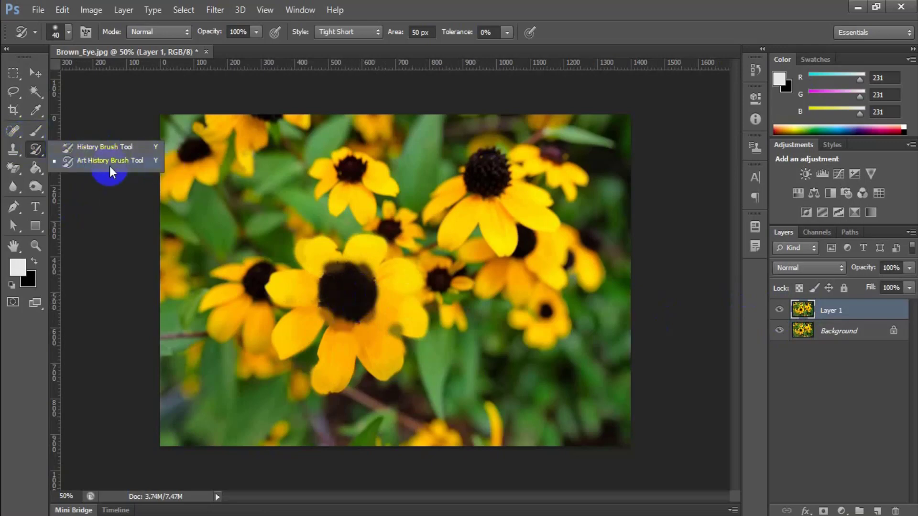
click(30, 149)
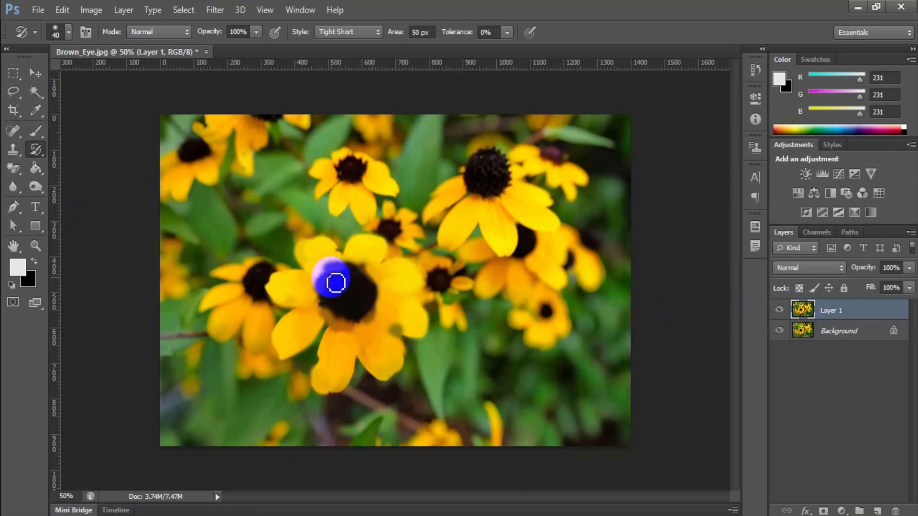
right_click(38, 152)
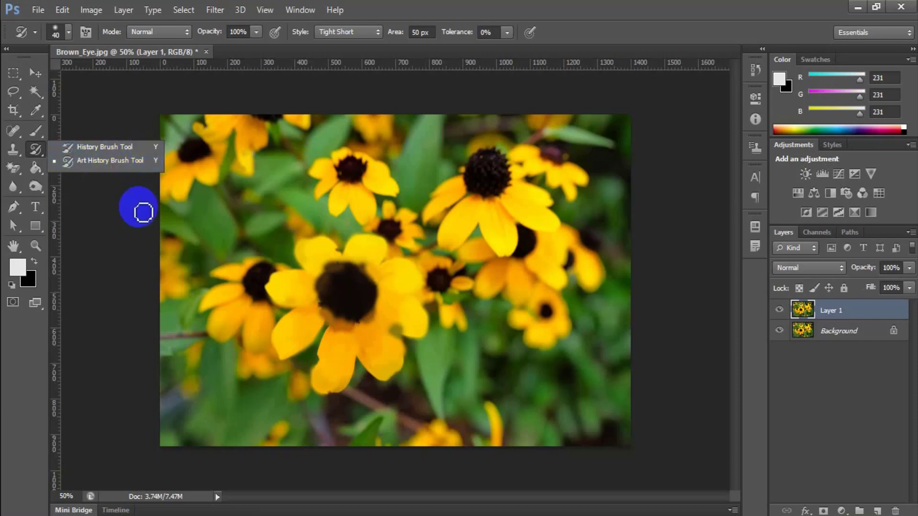
click(35, 74)
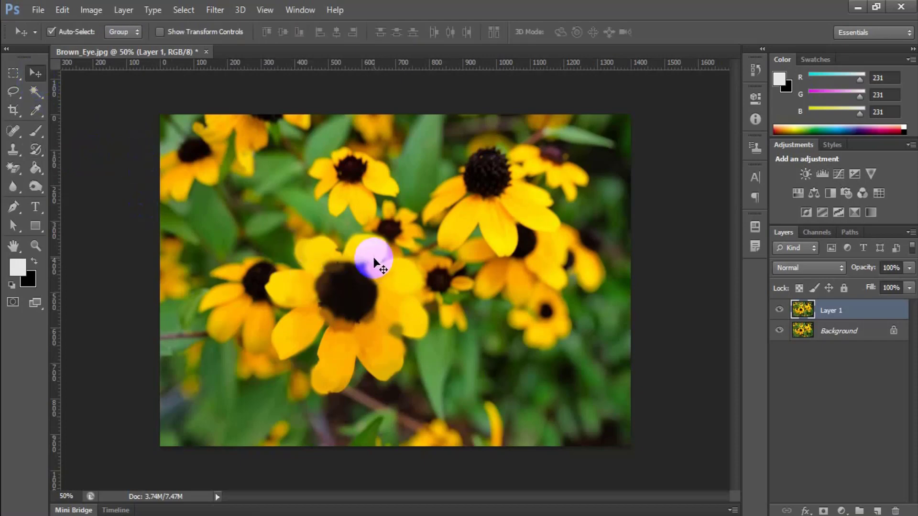